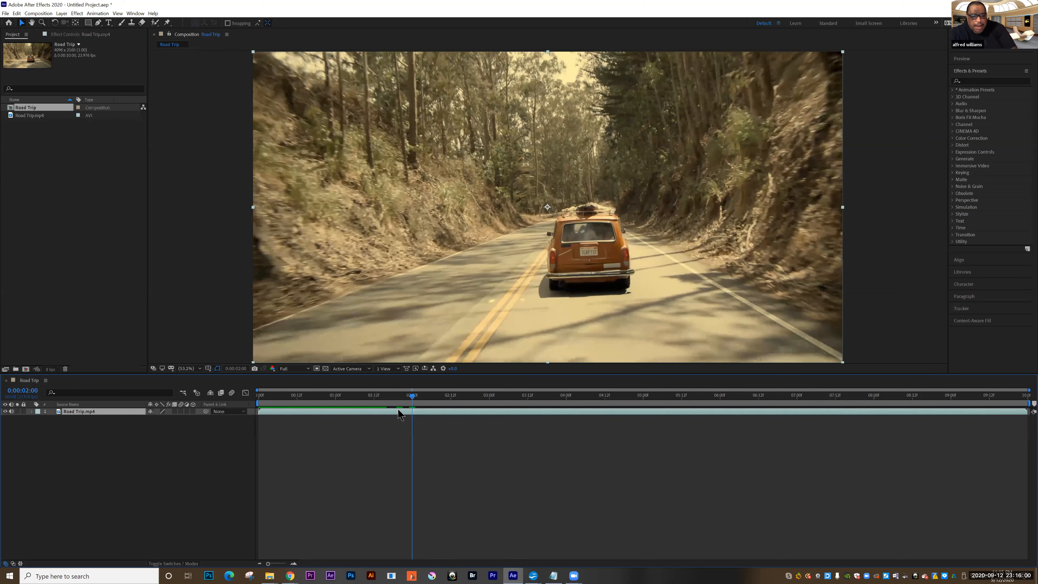
# Preview a Freeze Frame of the Road Trip.mp4 layer at 0:00:02:00 from the start and undo it
pyautogui.rightClick(399, 414)
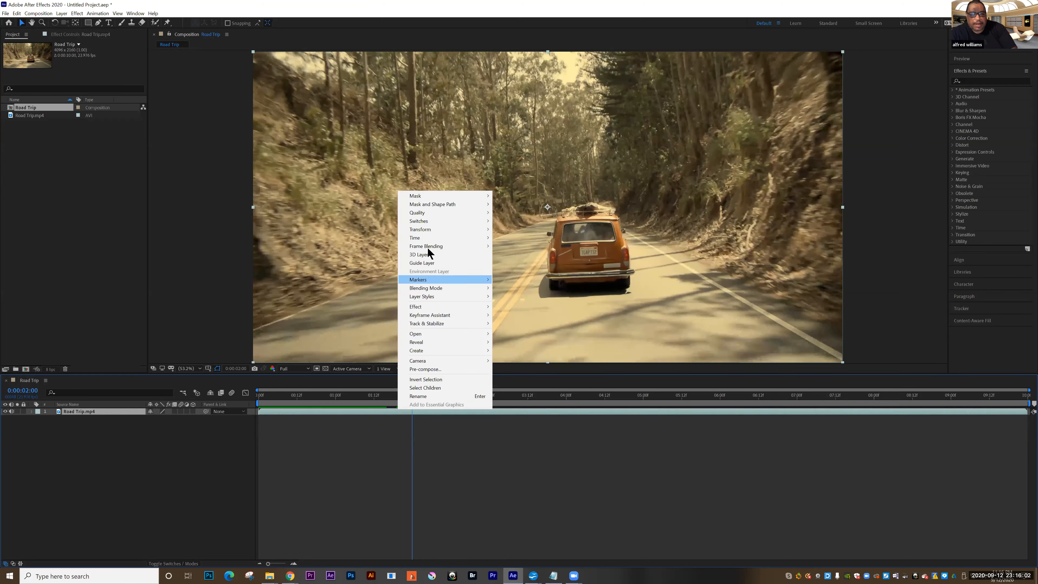
pyautogui.moveTo(425, 238)
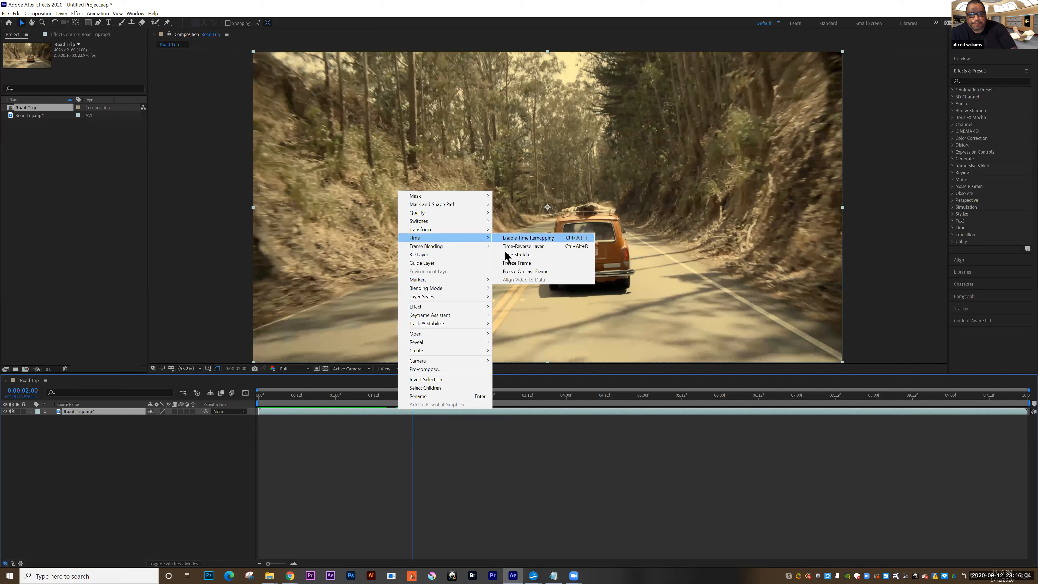
pyautogui.click(507, 263)
pyautogui.moveTo(411, 398); pyautogui.dragTo(257, 400)
pyautogui.press('space')
pyautogui.press('space')
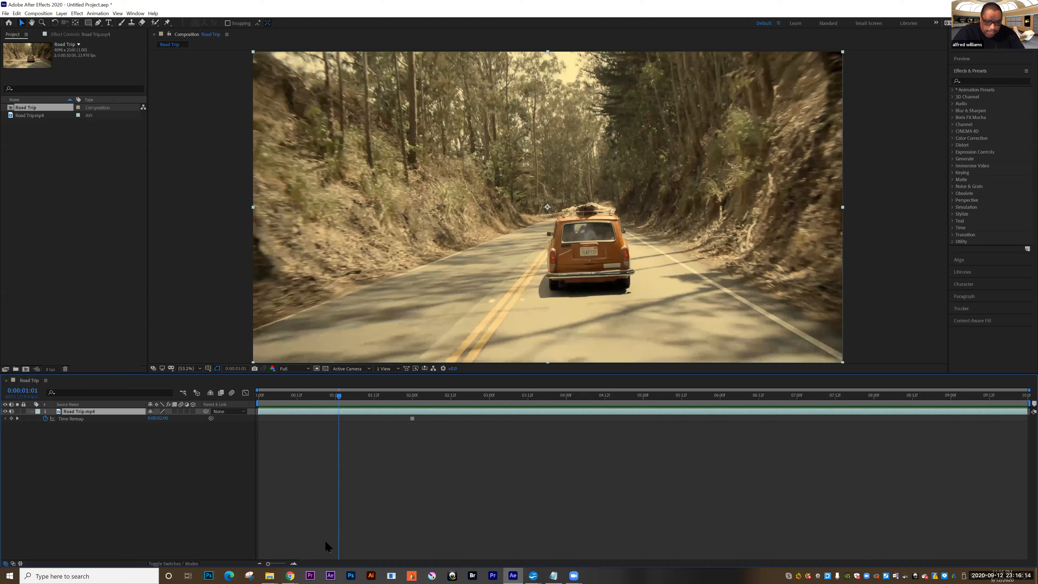
pyautogui.hotkey('ctrl', 'z')
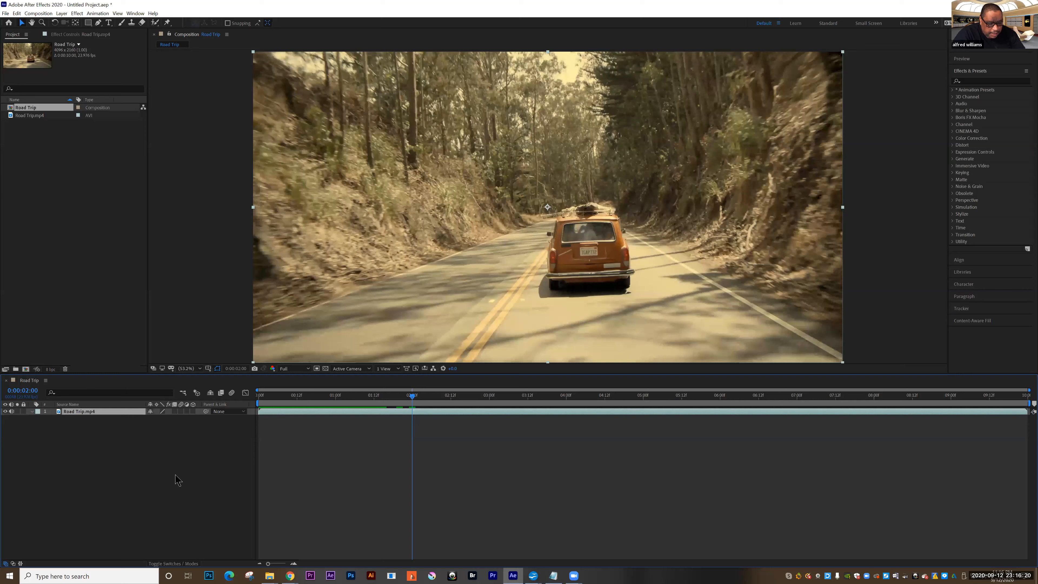
# Freeze a duplicate of the Road Trip.mp4 layer at 0:00:02:00 and trim its start to that time
pyautogui.hotkey('ctrl', 'd')
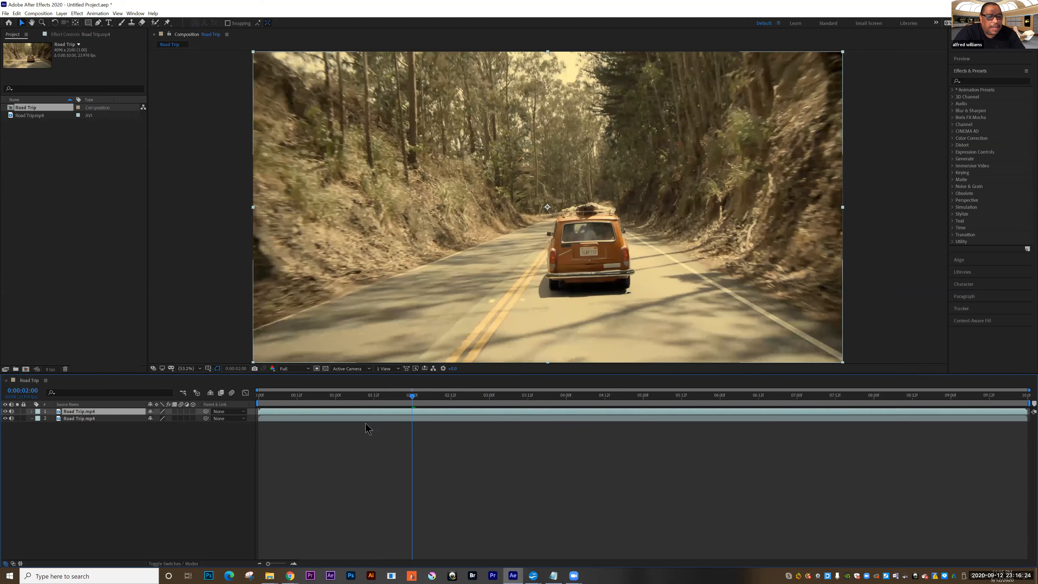
pyautogui.rightClick(387, 410)
pyautogui.moveTo(404, 230)
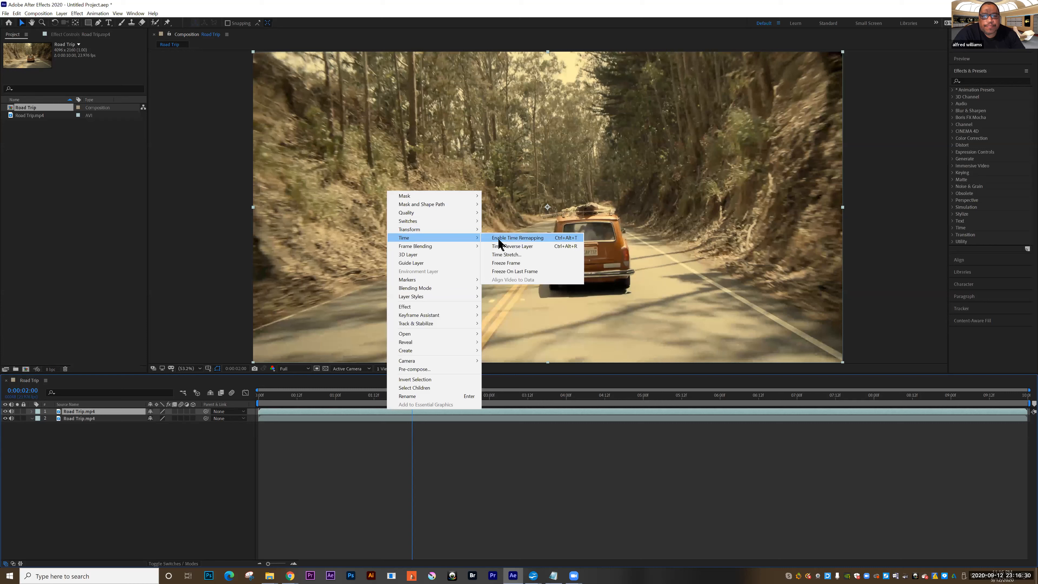
pyautogui.click(500, 263)
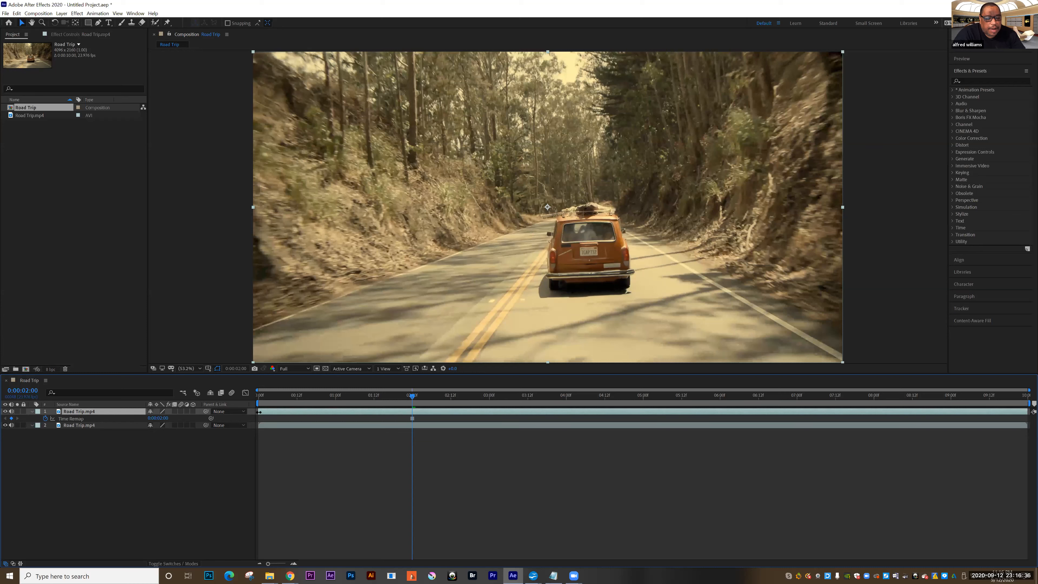
pyautogui.moveTo(278, 411); pyautogui.dragTo(249, 415)
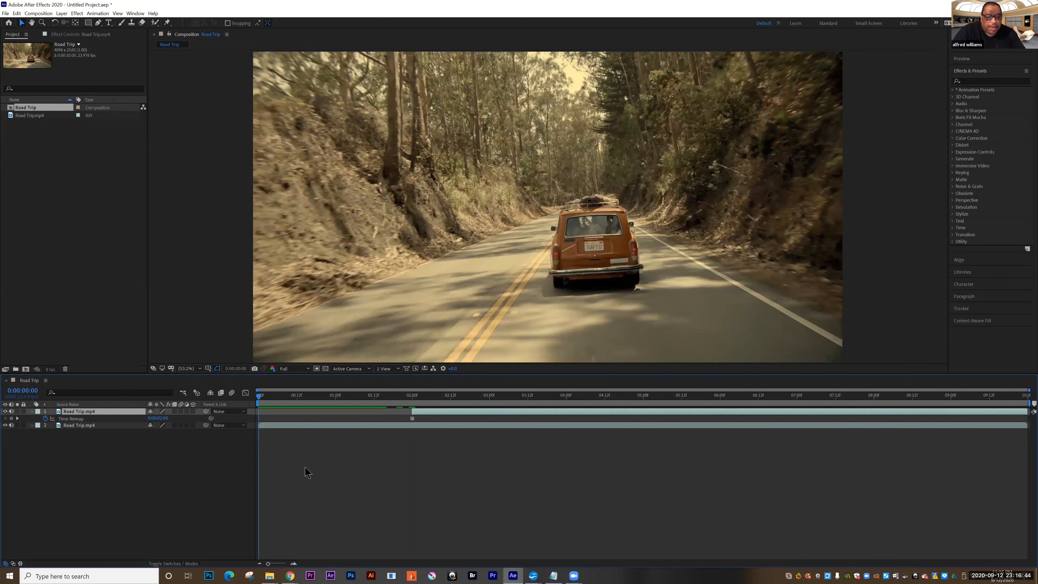
# Preview the composition with the frozen duplicate from the start and delete that upper layer
pyautogui.press('space')
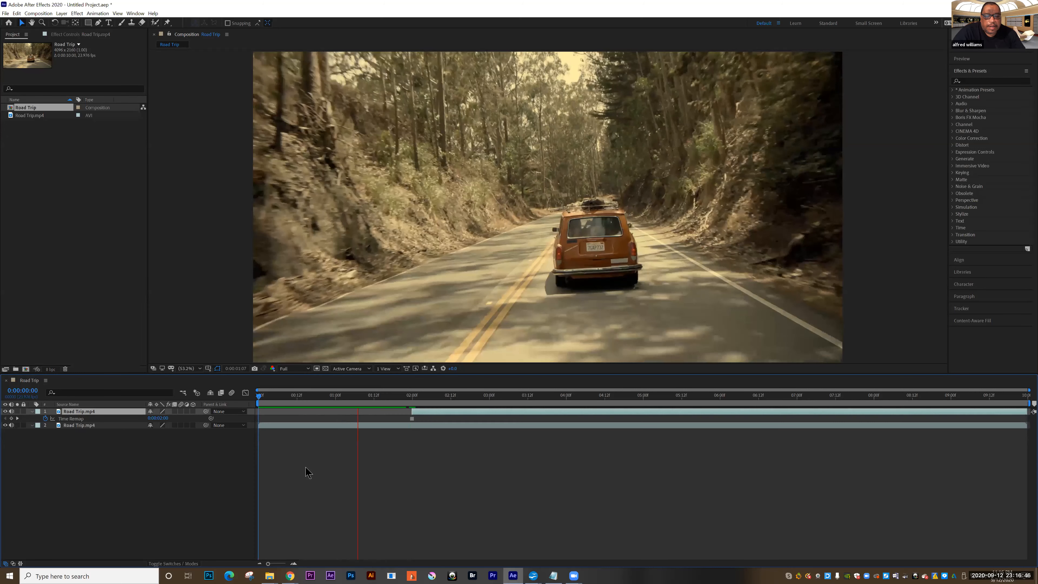
pyautogui.press('space')
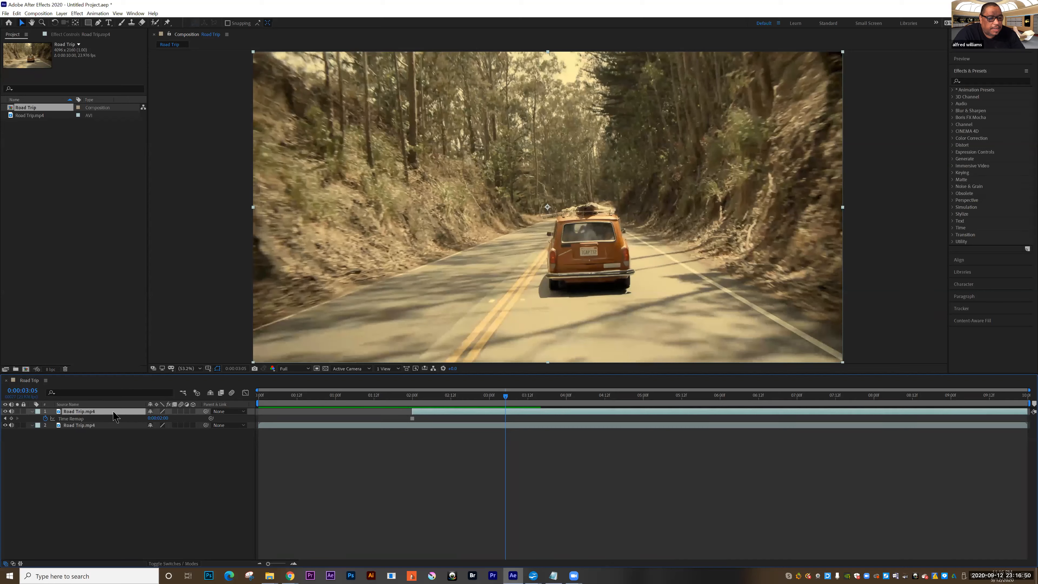
pyautogui.press('Delete')
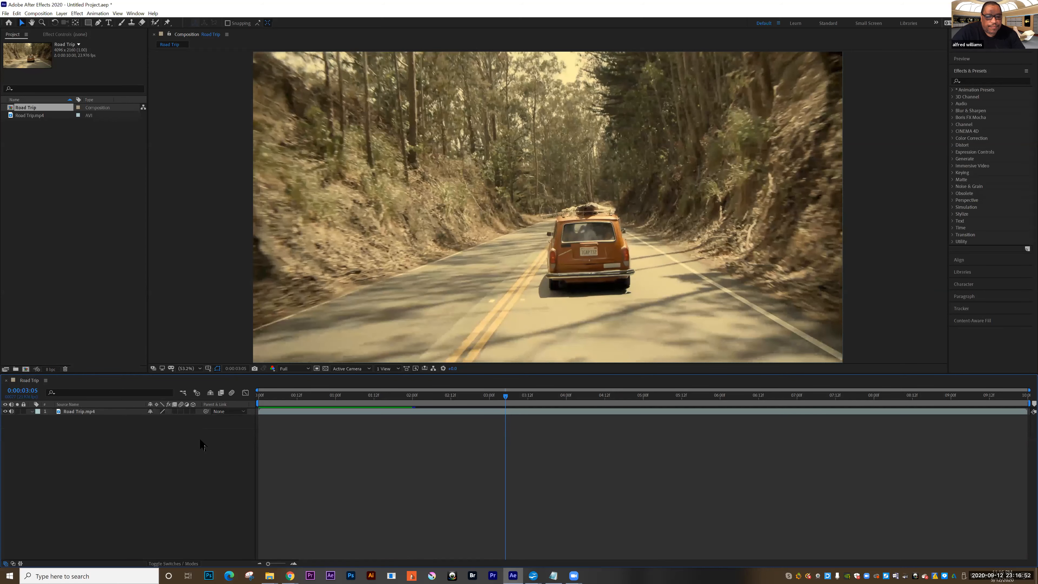
# Reverse the playback of the remaining Road Trip.mp4 layer with Time-Reverse Layer
pyautogui.moveTo(505, 400); pyautogui.dragTo(355, 406)
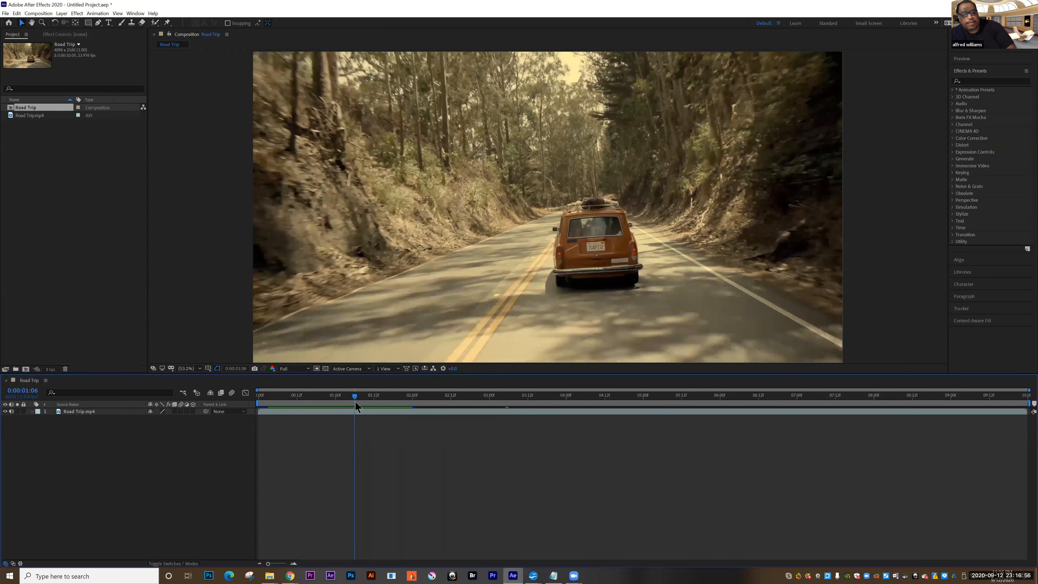
pyautogui.rightClick(456, 411)
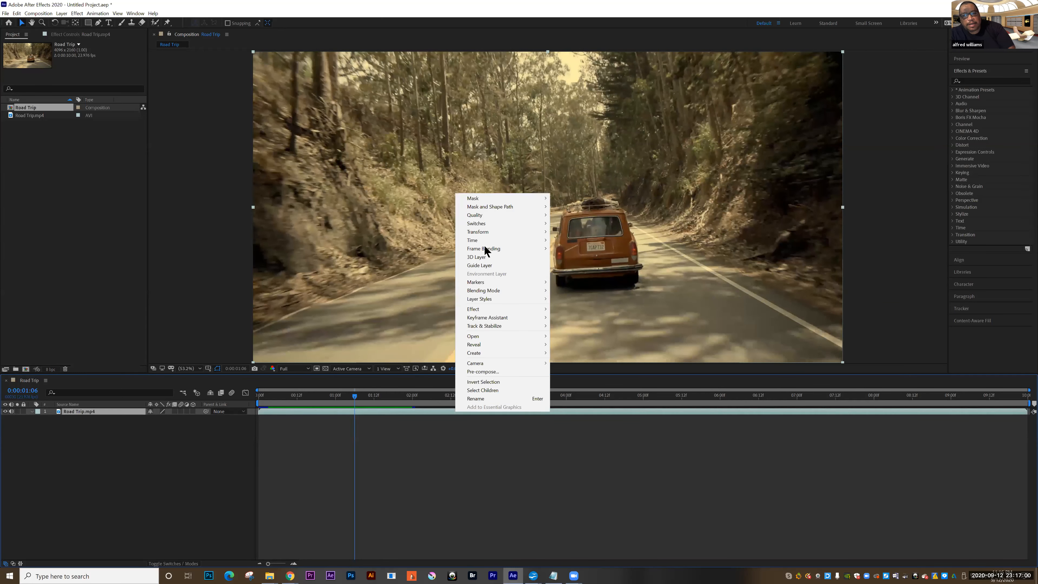
pyautogui.moveTo(488, 240)
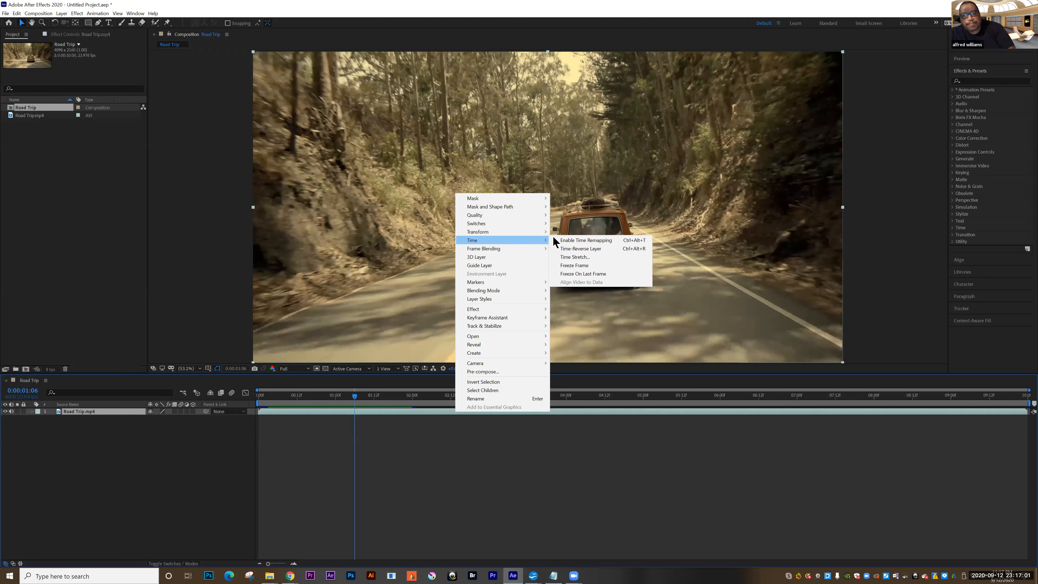
pyautogui.click(574, 249)
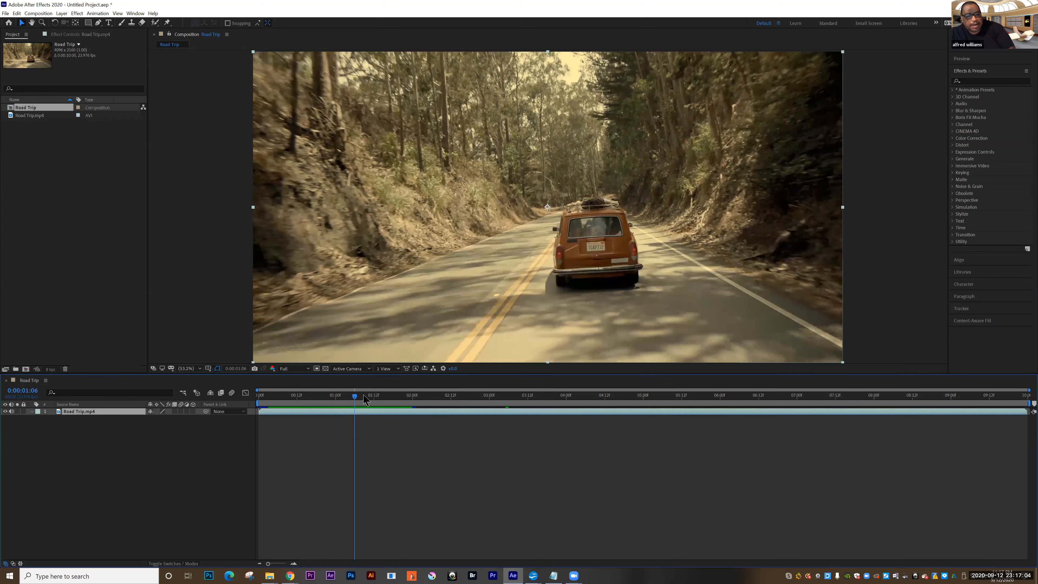
# Preview the reversed clip from the beginning and undo the time reversal
pyautogui.moveTo(356, 400); pyautogui.dragTo(247, 409)
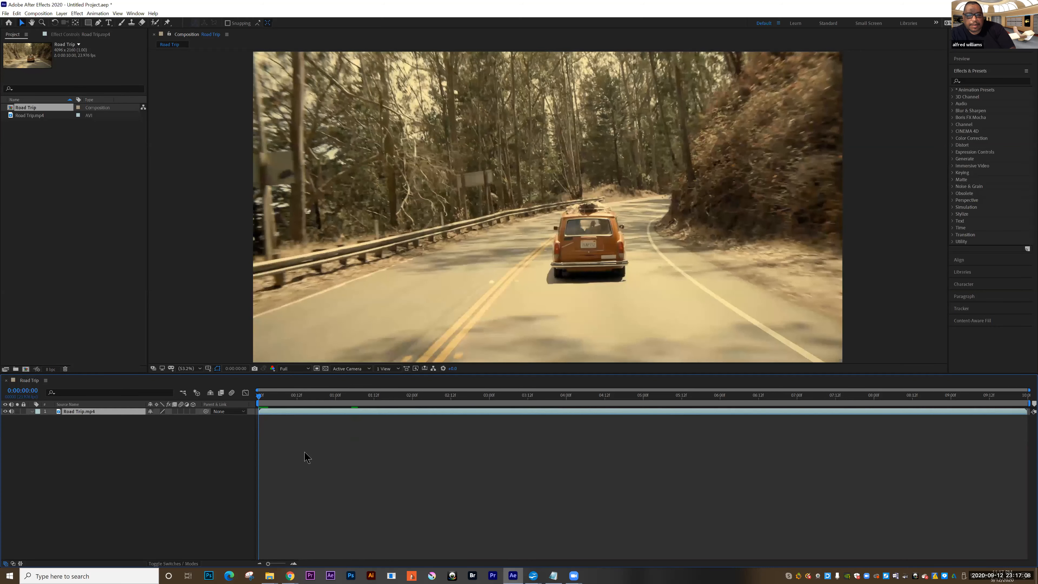
pyautogui.press('space')
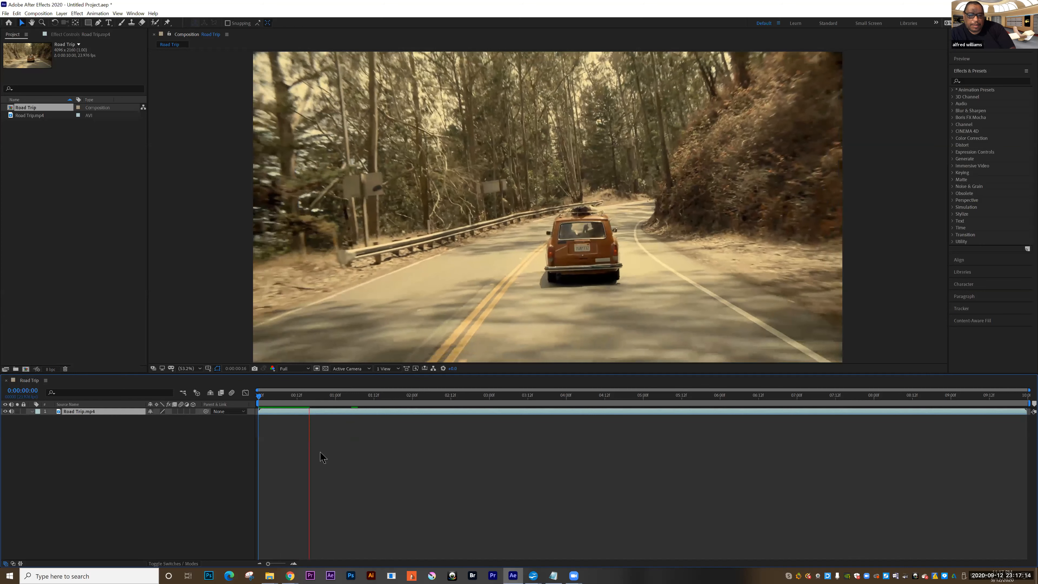
pyautogui.press('space')
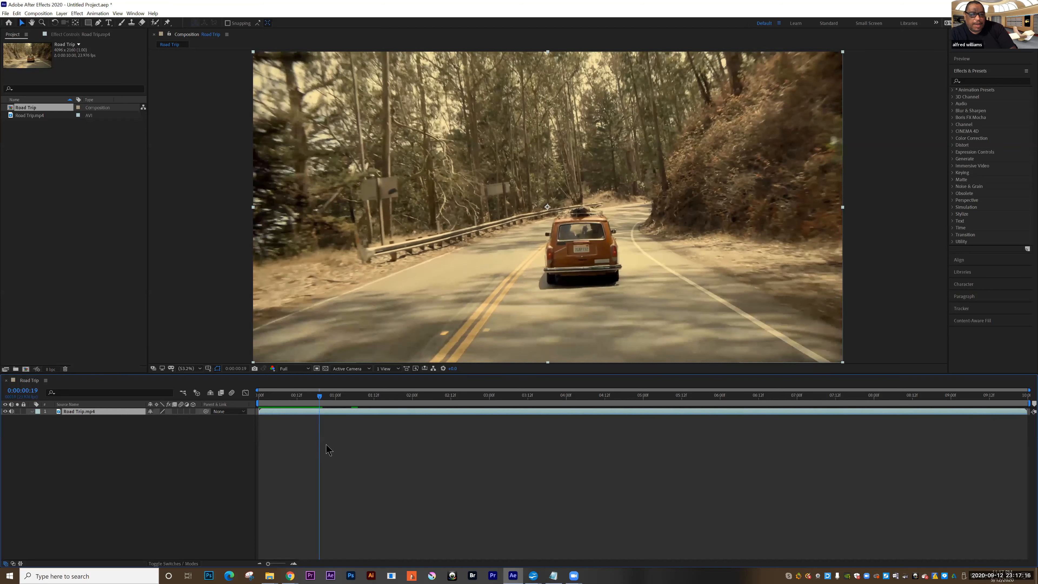
pyautogui.click(17, 13)
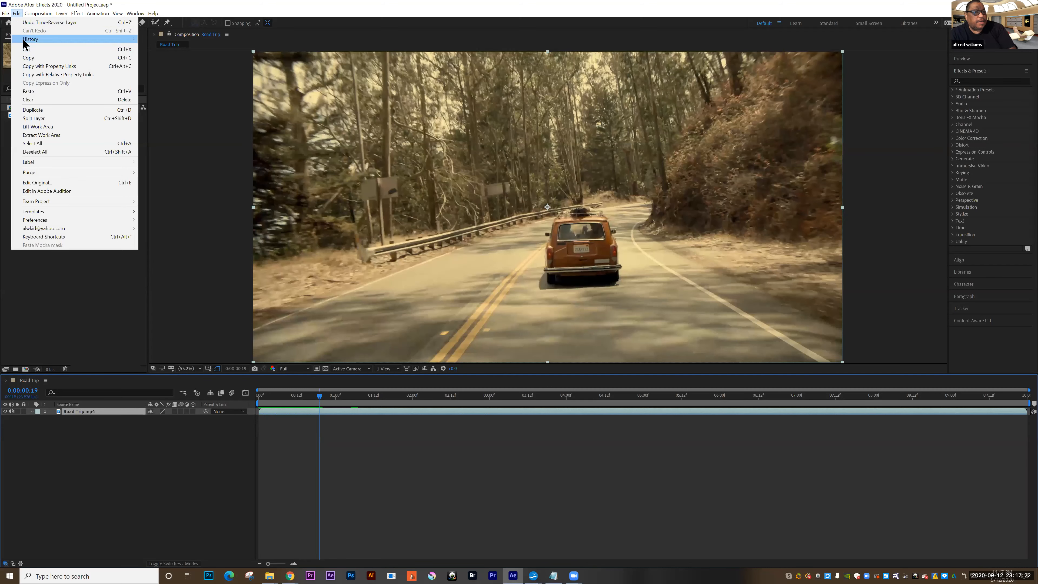
pyautogui.click(24, 21)
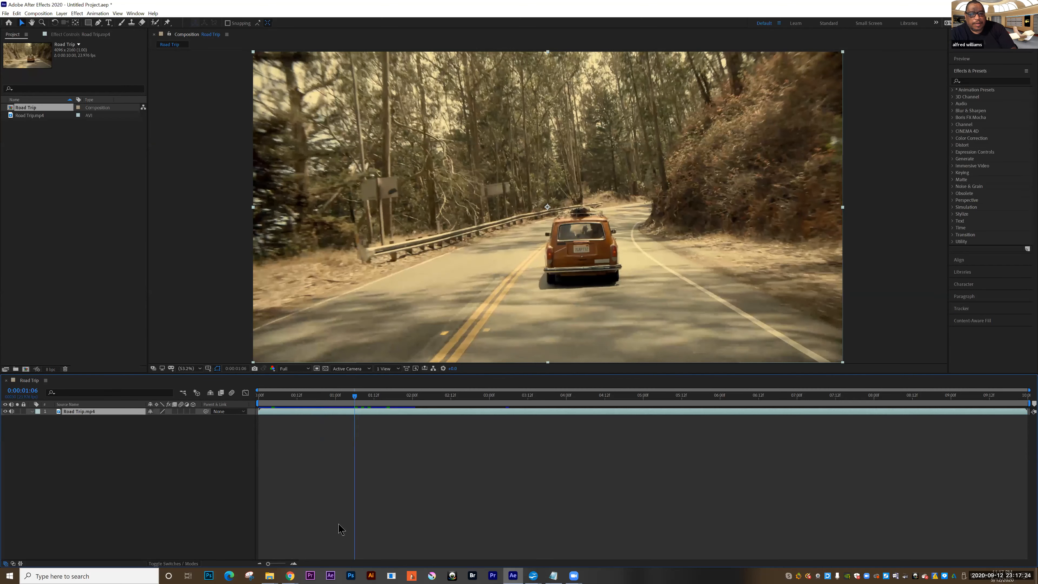
# Enable time remapping on the Road Trip.mp4 layer and move its end keyframe to about 0:00:04:12
pyautogui.rightClick(422, 415)
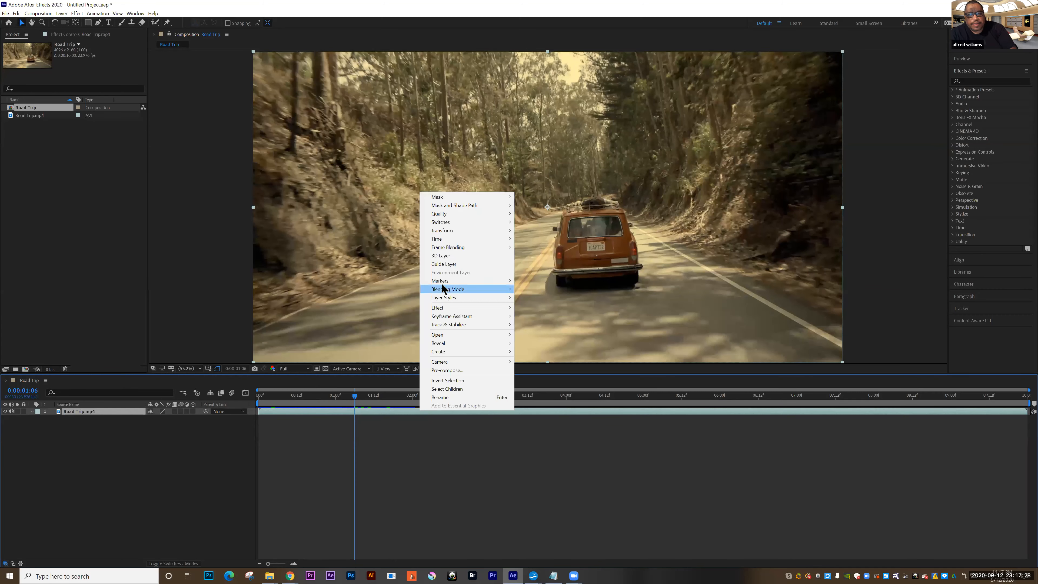
pyautogui.moveTo(490, 239)
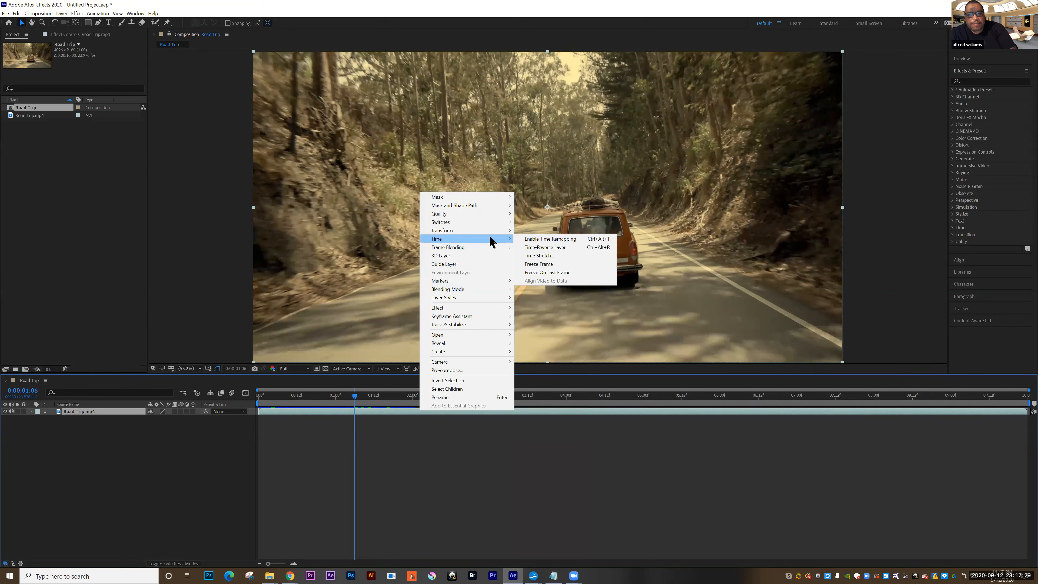
pyautogui.click(539, 240)
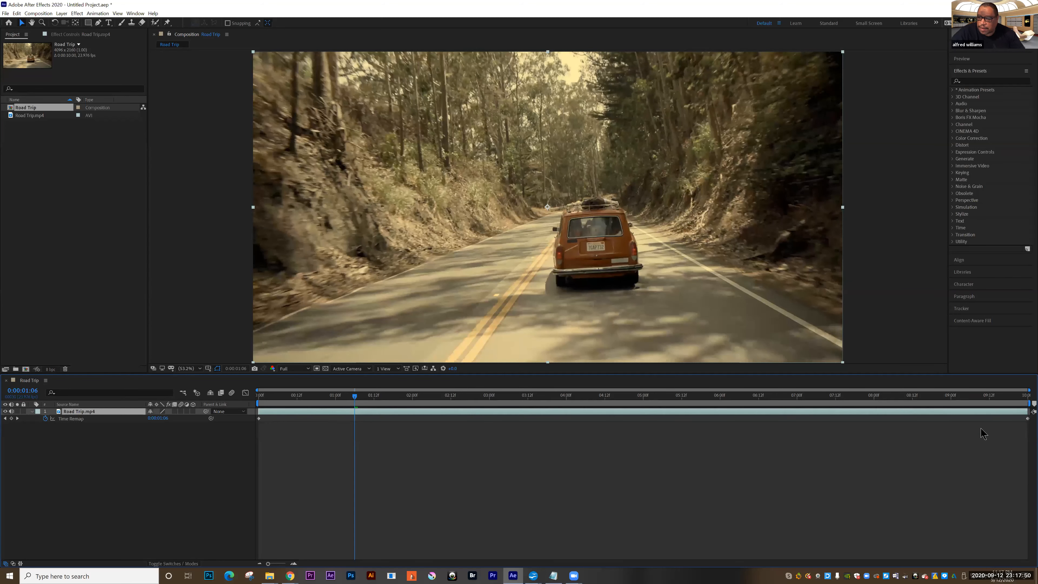
pyautogui.moveTo(1026, 419); pyautogui.dragTo(603, 425)
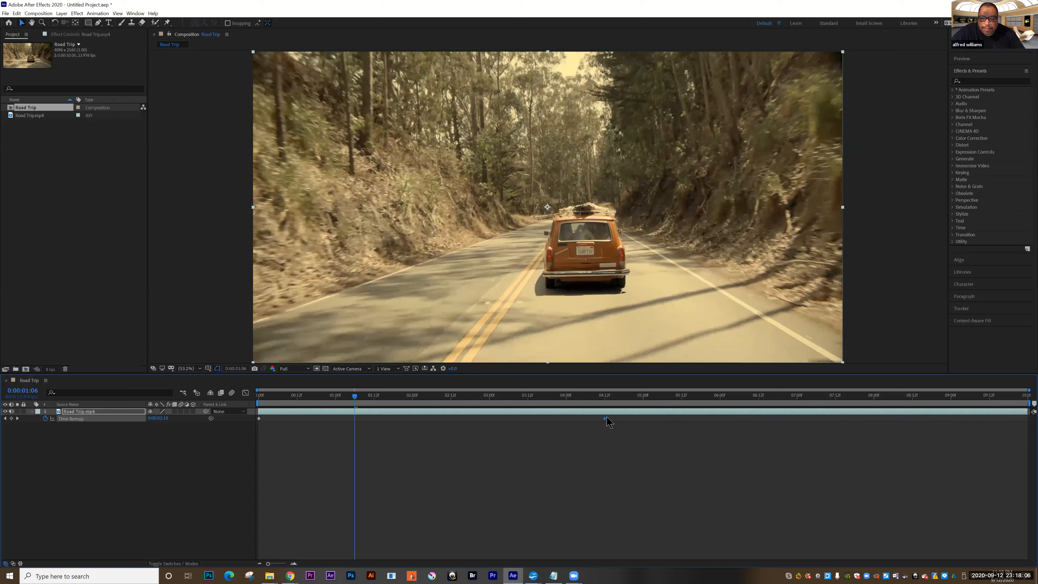
# Preview the time-remapped clip from the start and stop playback at 0:00:02:03
pyautogui.moveTo(354, 397); pyautogui.dragTo(241, 402)
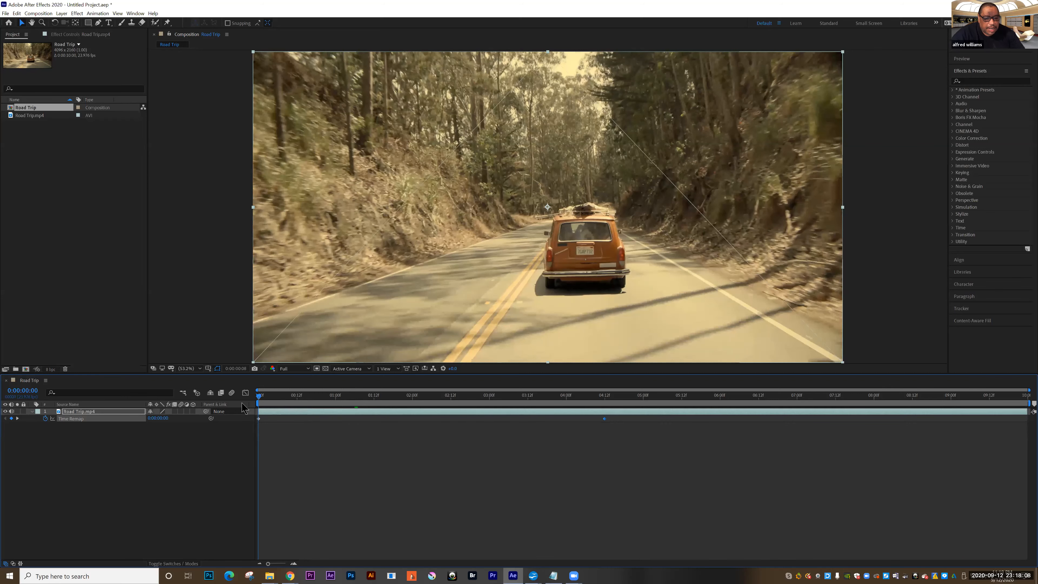
pyautogui.click(343, 436)
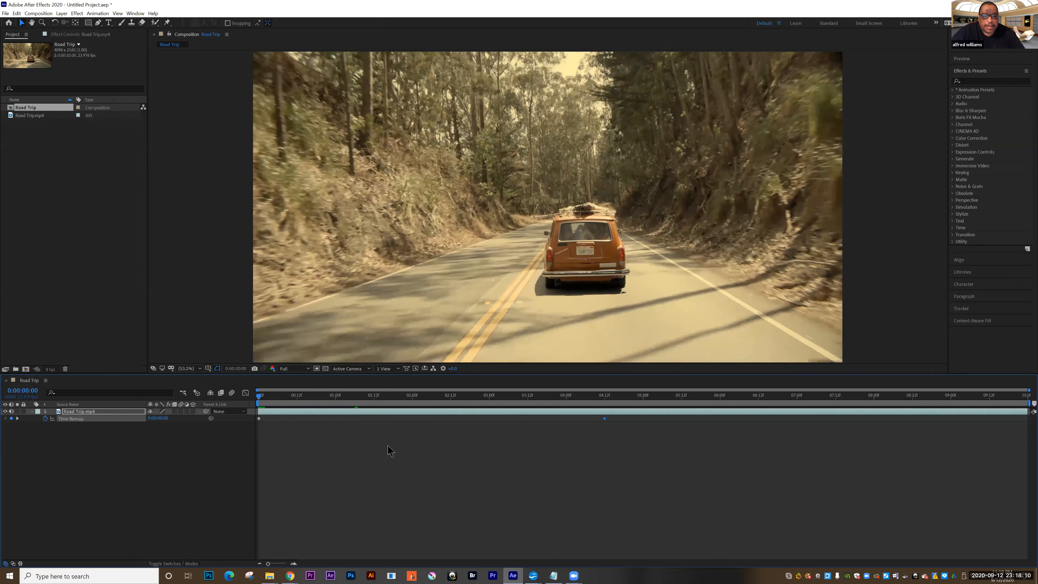
pyautogui.press('space')
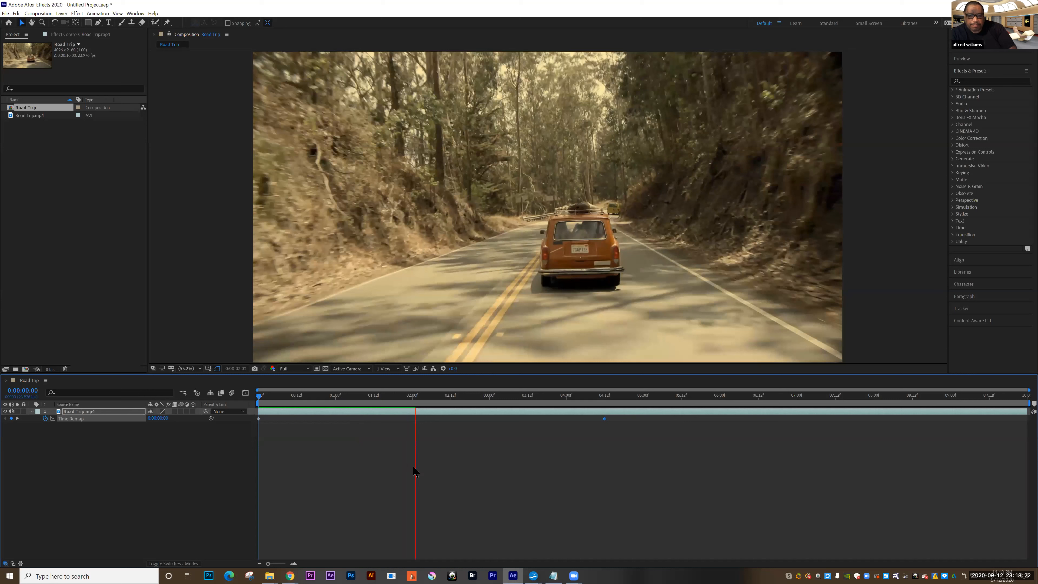
pyautogui.press('space')
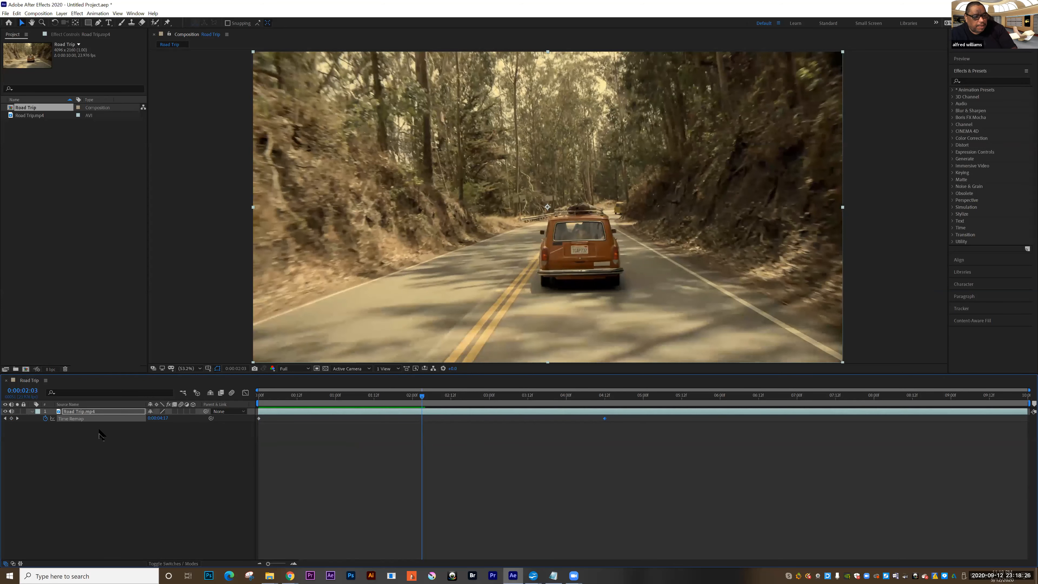
# Add a Time Remap keyframe at 0:00:02:03 and paste a copy of it at 0:00:03:00
pyautogui.click(11, 418)
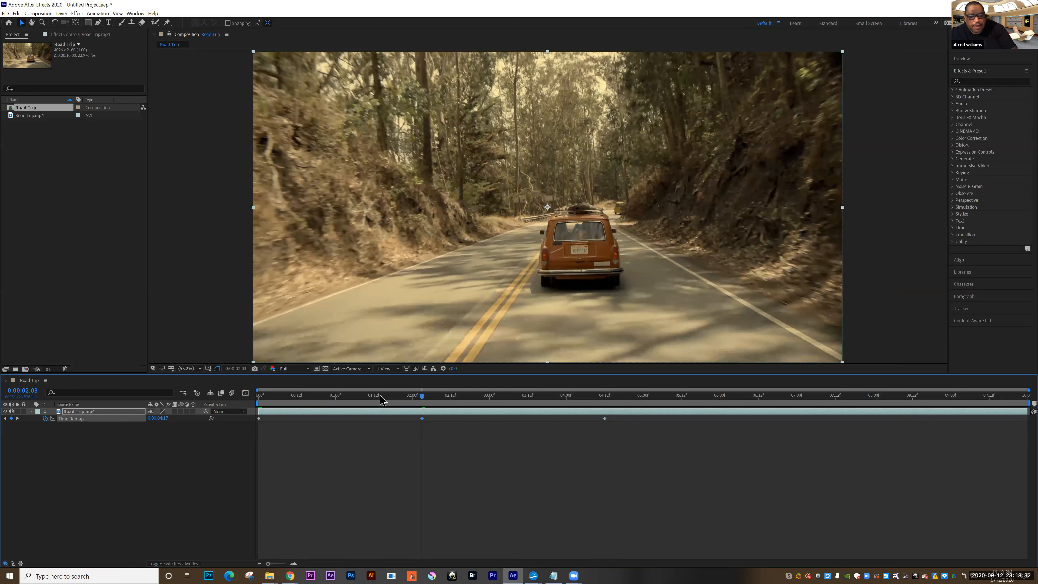
pyautogui.moveTo(423, 399); pyautogui.dragTo(492, 401)
pyautogui.press('pageup')
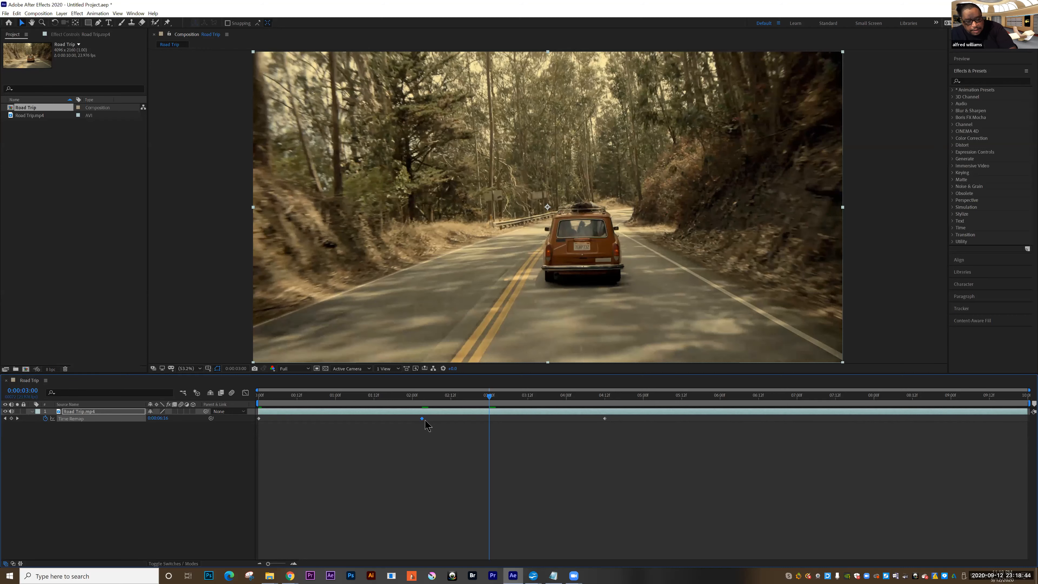
pyautogui.hotkey('ctrl', 'c')
pyautogui.hotkey('ctrl', 'v')
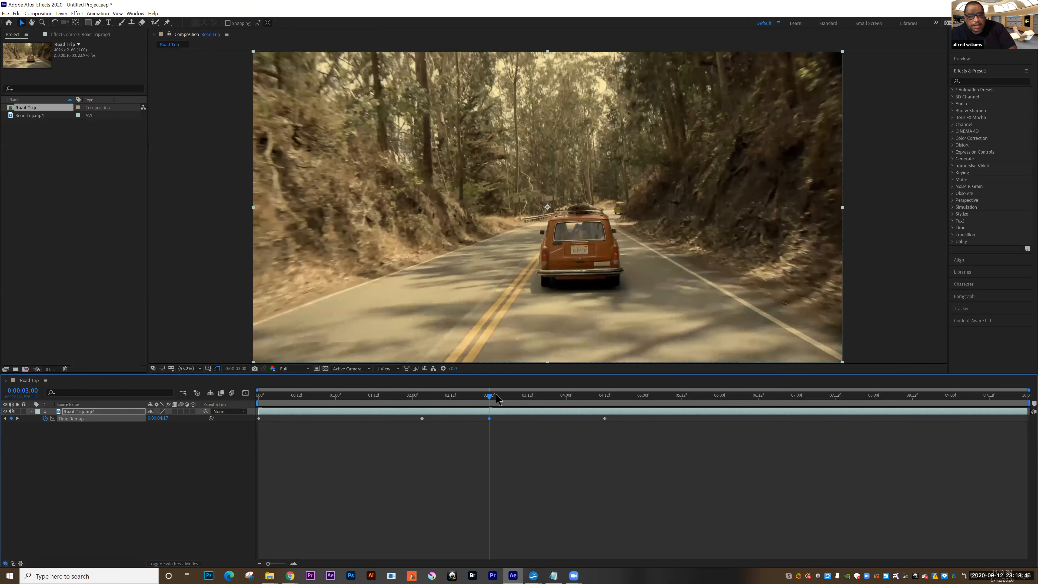
# Preview the remapped clip from the start, checking the hold between the two middle keyframes, and return the playhead to the beginning
pyautogui.moveTo(490, 396); pyautogui.dragTo(249, 408)
pyautogui.press('space')
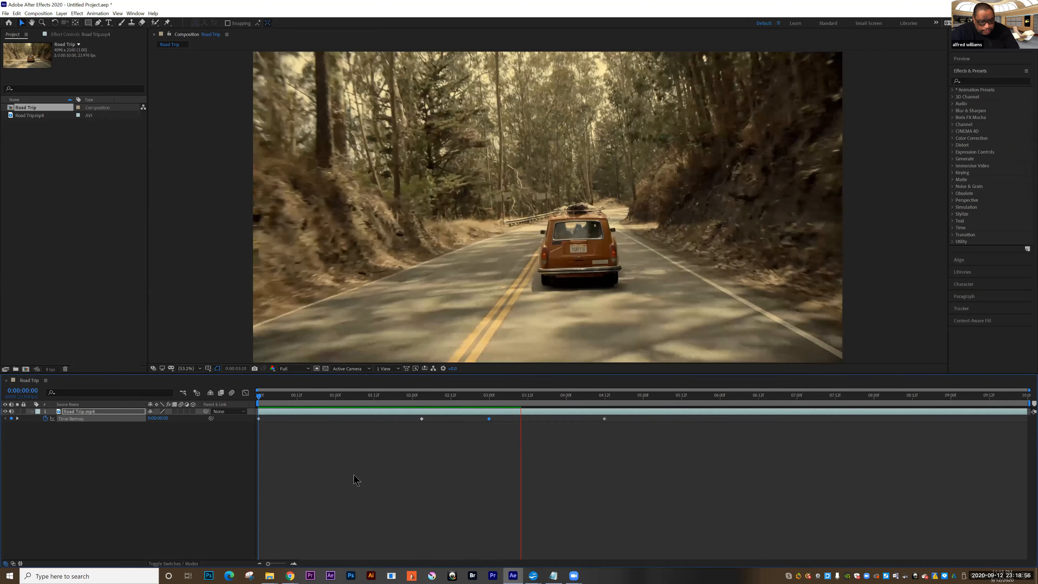
pyautogui.press('space')
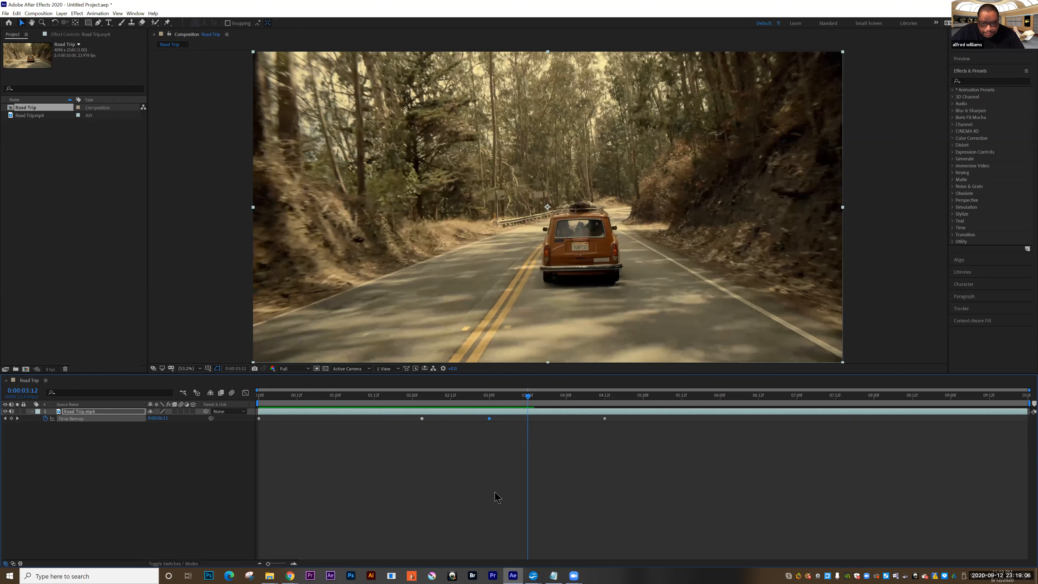
pyautogui.press('space')
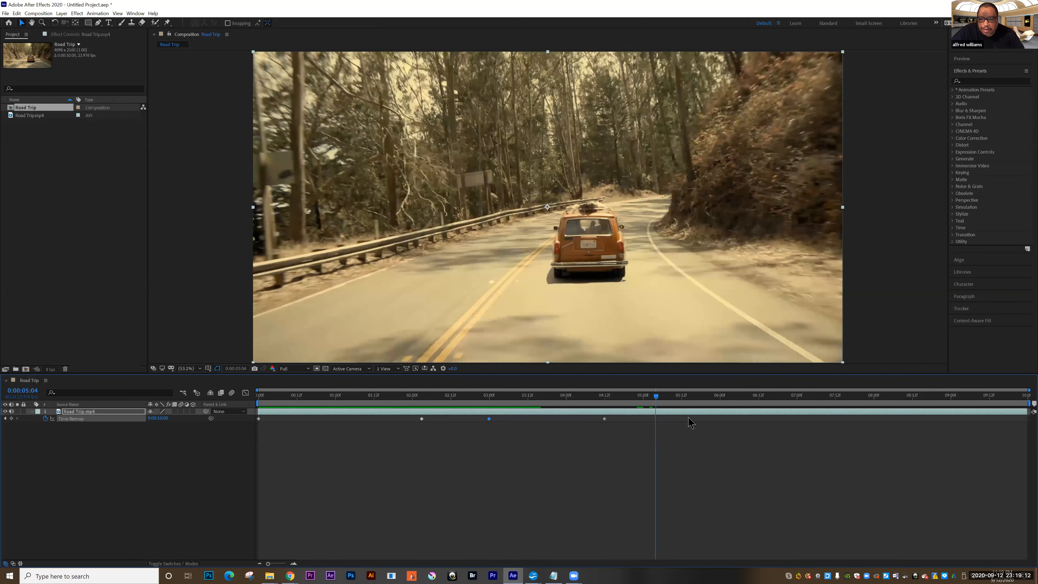
pyautogui.moveTo(614, 420); pyautogui.dragTo(294, 401)
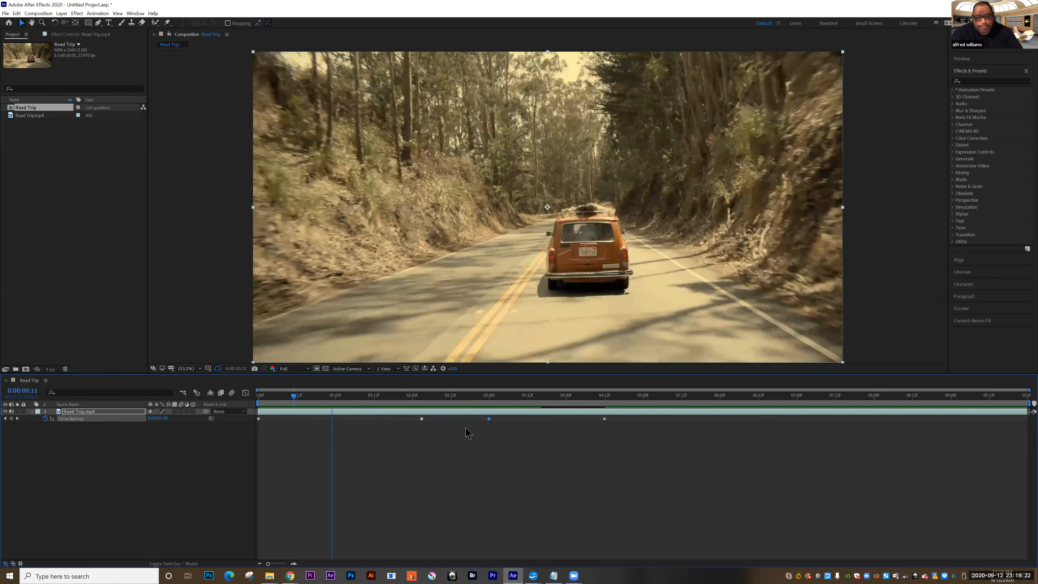
pyautogui.press('Home')
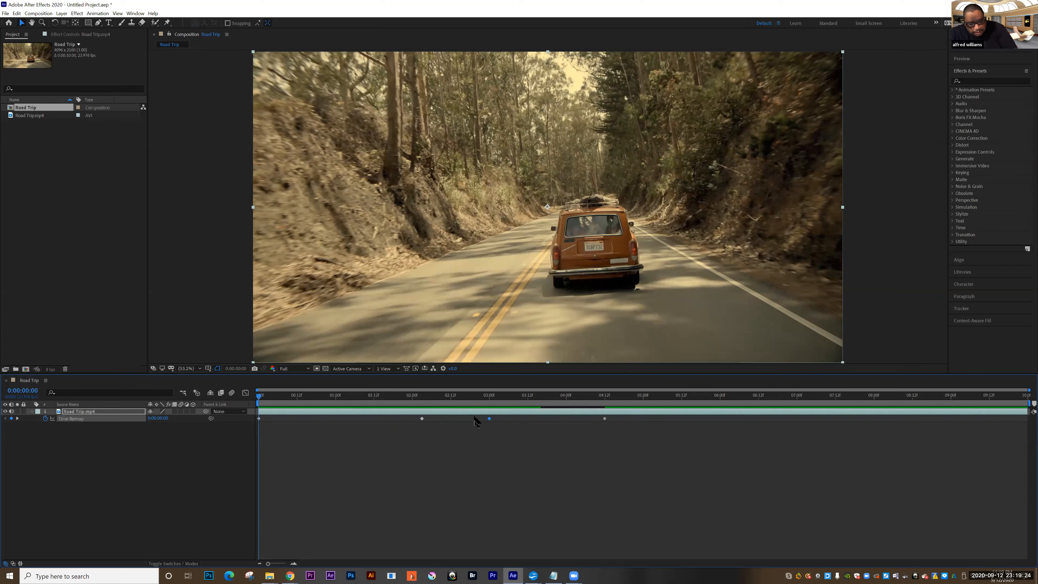